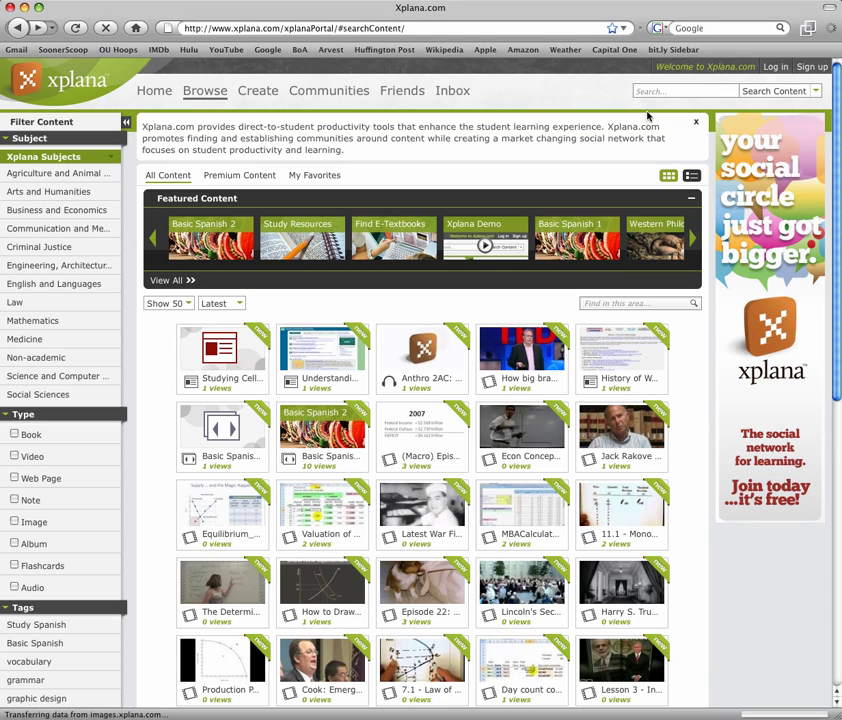
Step: Open the sign-up form and enter the user's first name, last name and username
click(812, 69)
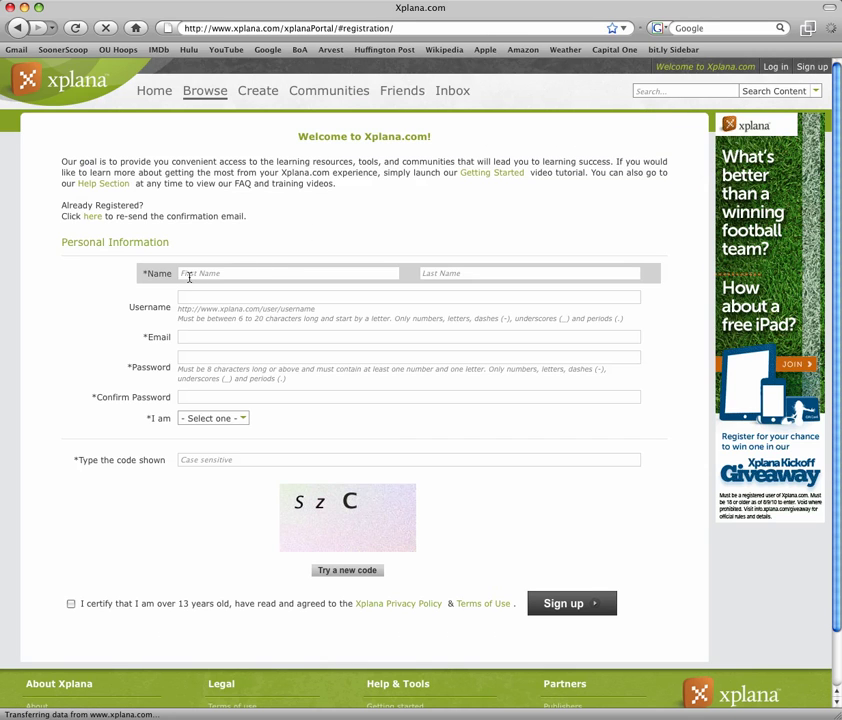
click(257, 273)
key(Tab)
key(Tab)
Step: Fill in the user's e-mail address, then the account password and its confirmation
key(Tab)
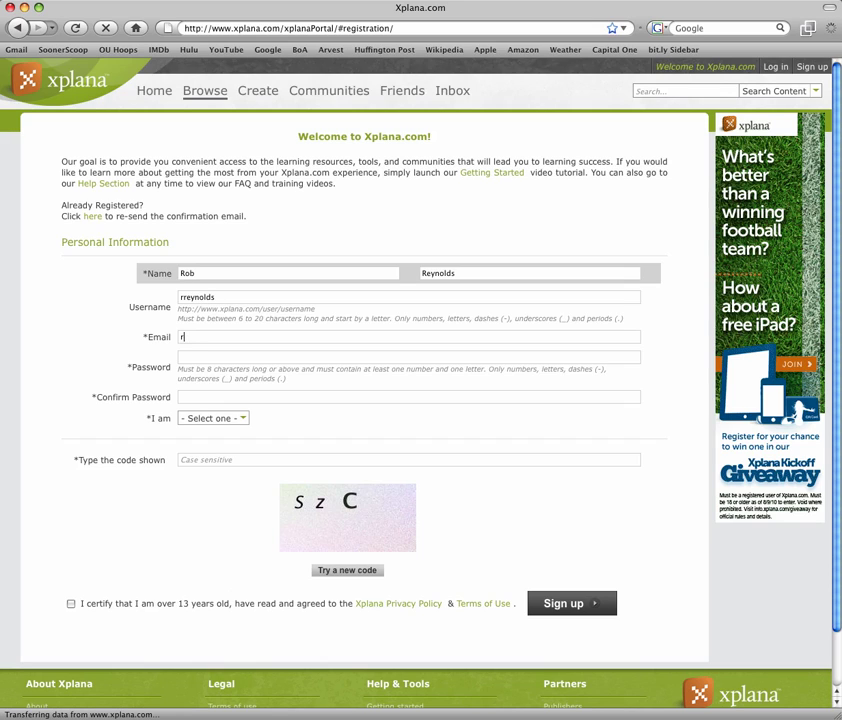
key(Tab)
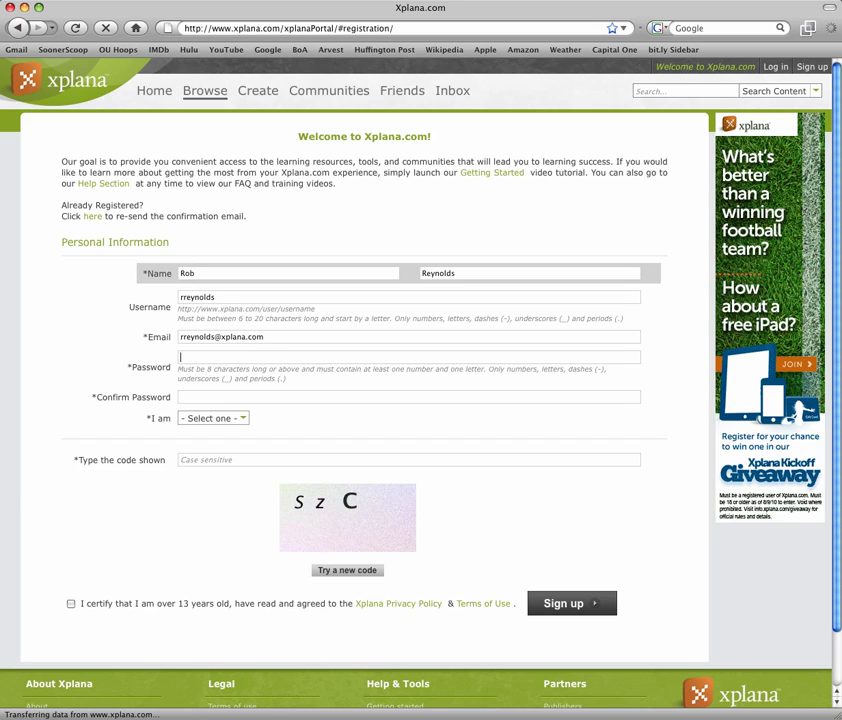
text(********)
key(Tab)
text(********)
Step: Choose 'an Instructor' as the role, enter the verification code and tick the certification checkbox
click(241, 418)
click(212, 465)
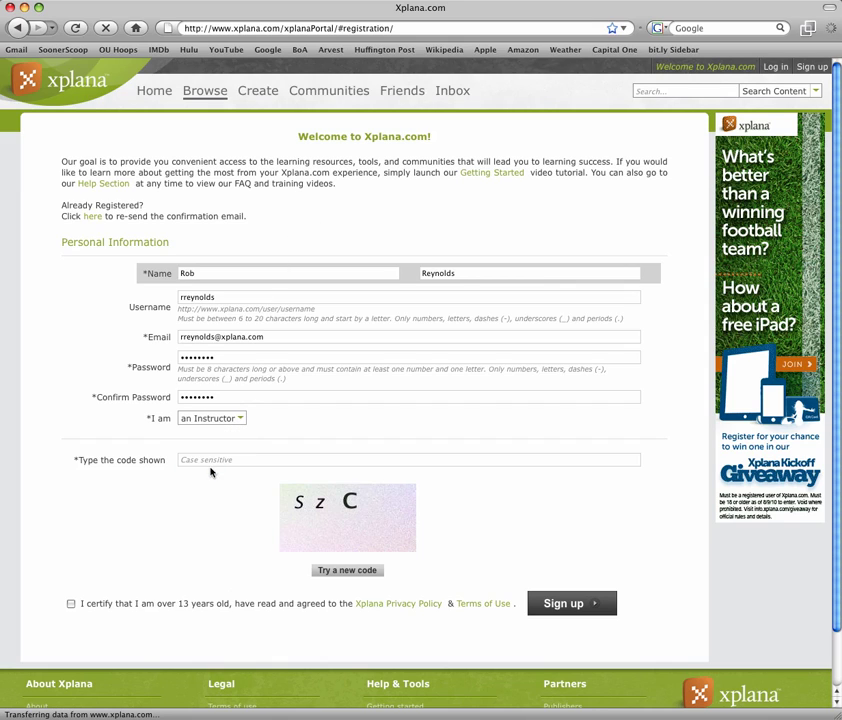
click(226, 460)
text(SZC)
click(71, 605)
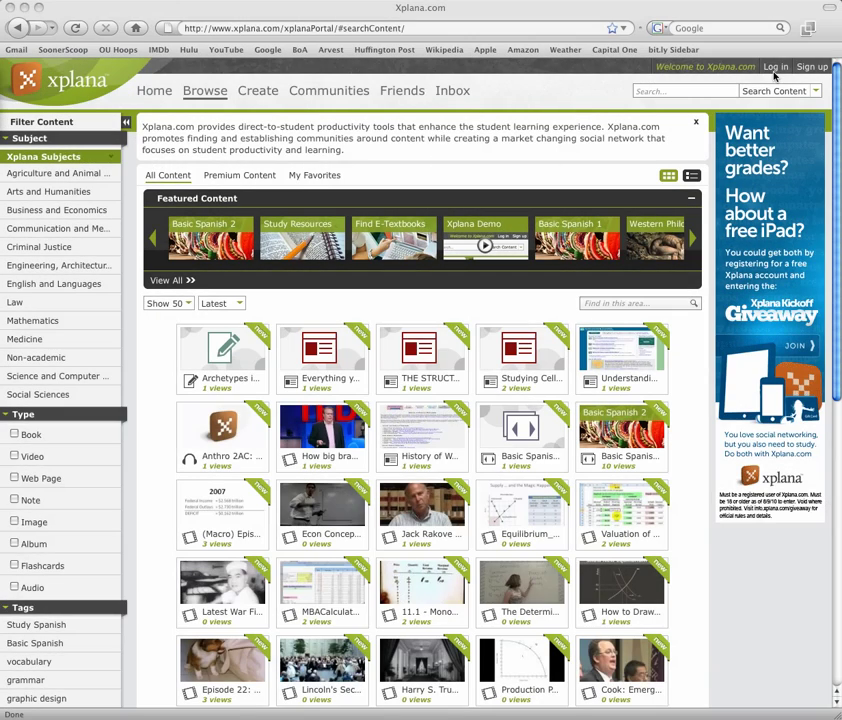
Step: Enter the account's e-mail and password in the Log in dropdown
click(775, 67)
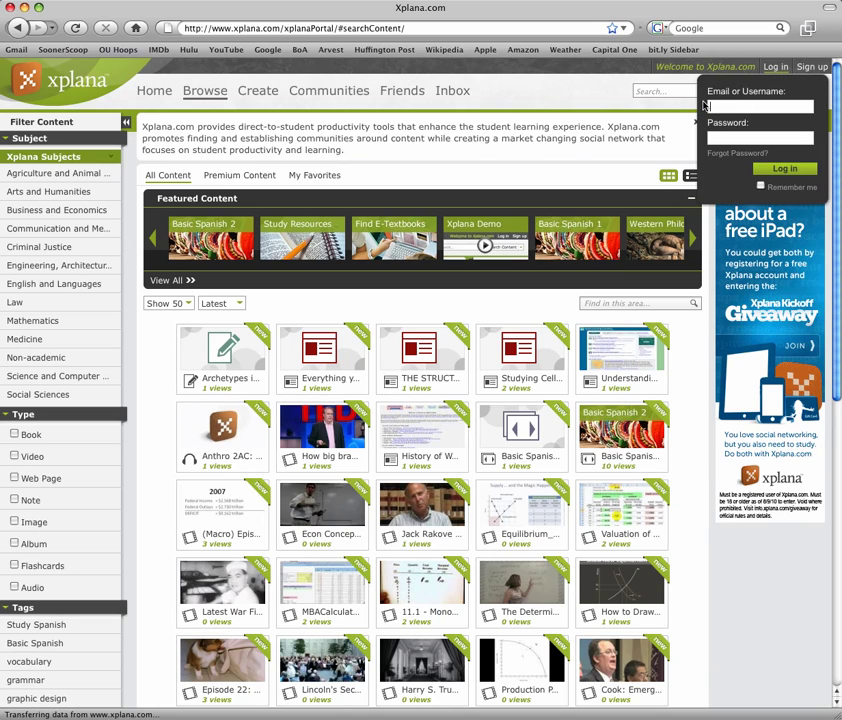
click(710, 138)
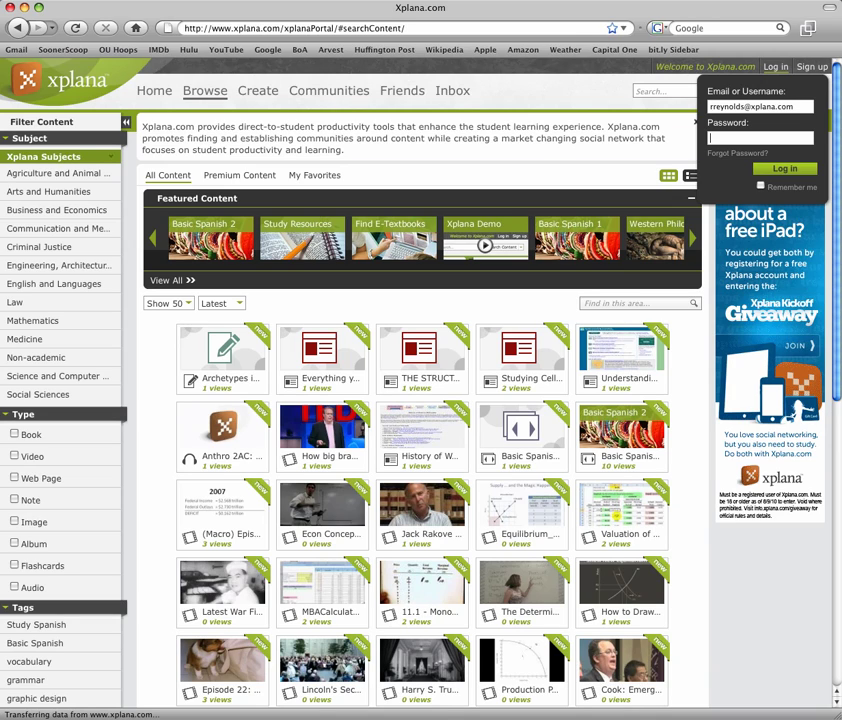
text(••••••••)
Step: Go to Forgot Password and enter the account's e-mail address
click(713, 158)
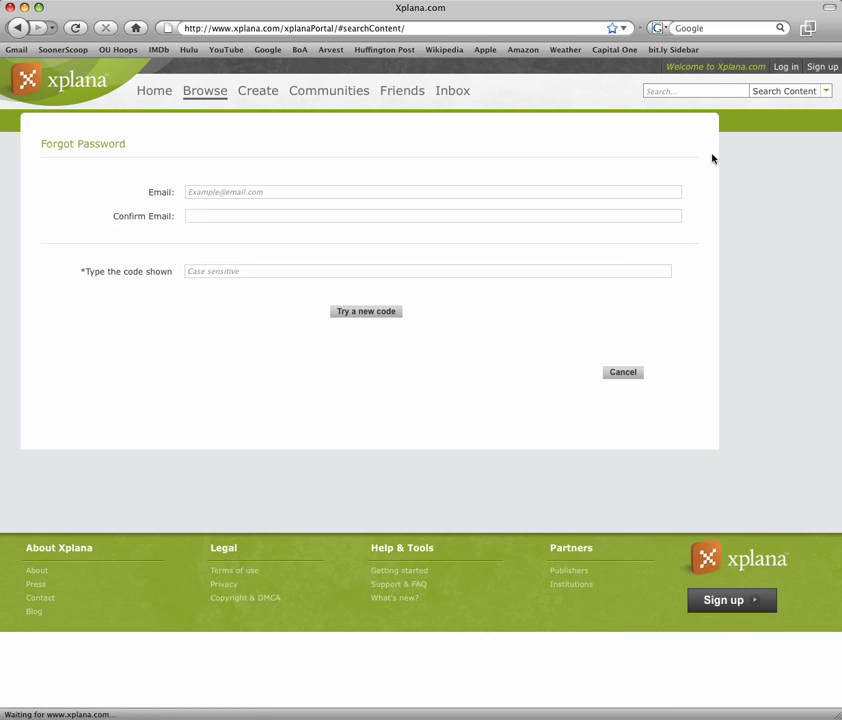
click(313, 192)
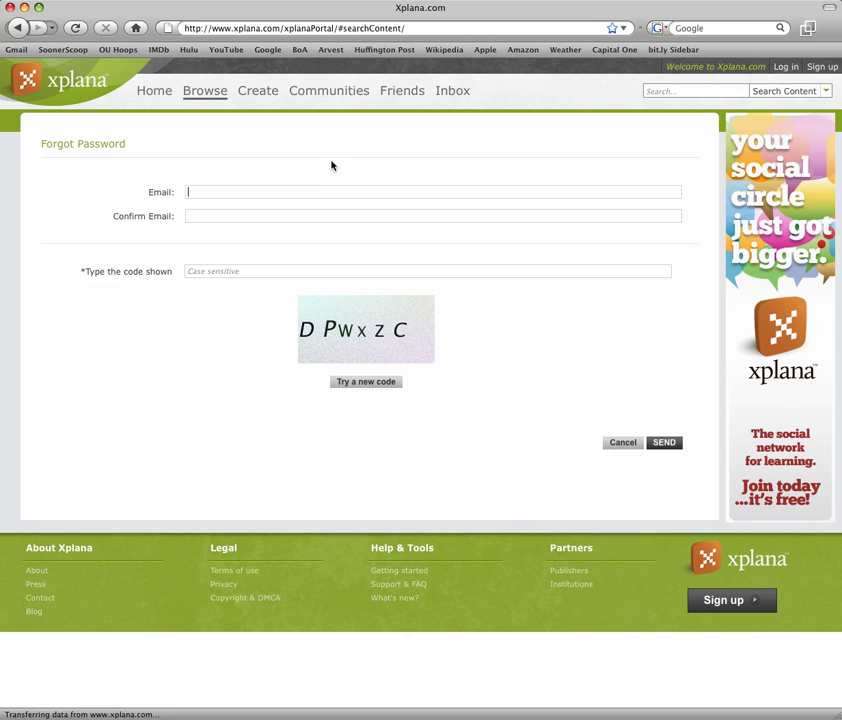
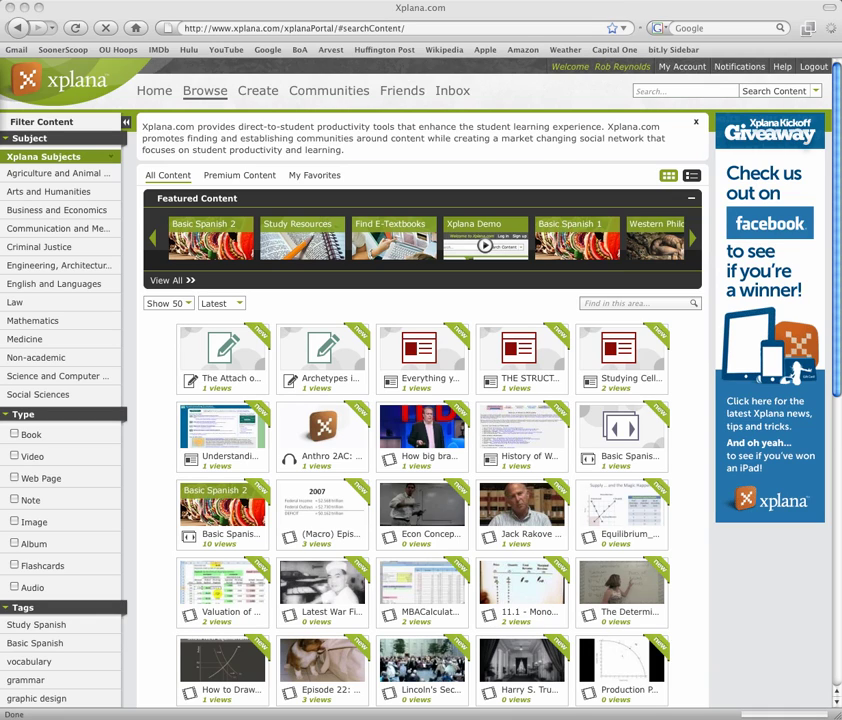
Step: Post the status 'I am using Xplana!' on the Home profile
click(155, 95)
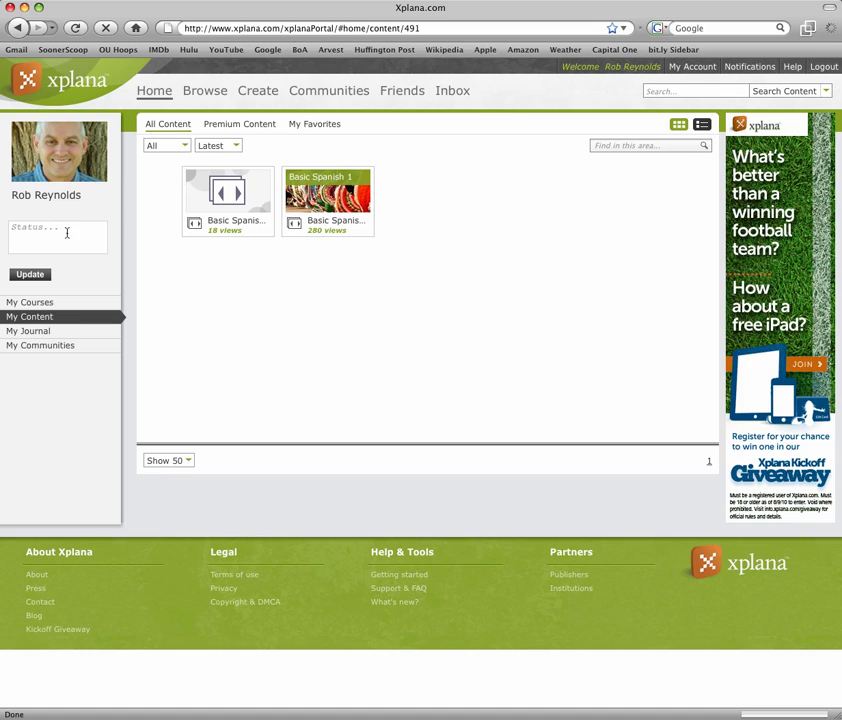
click(13, 228)
text(I am using Xplana!)
click(30, 275)
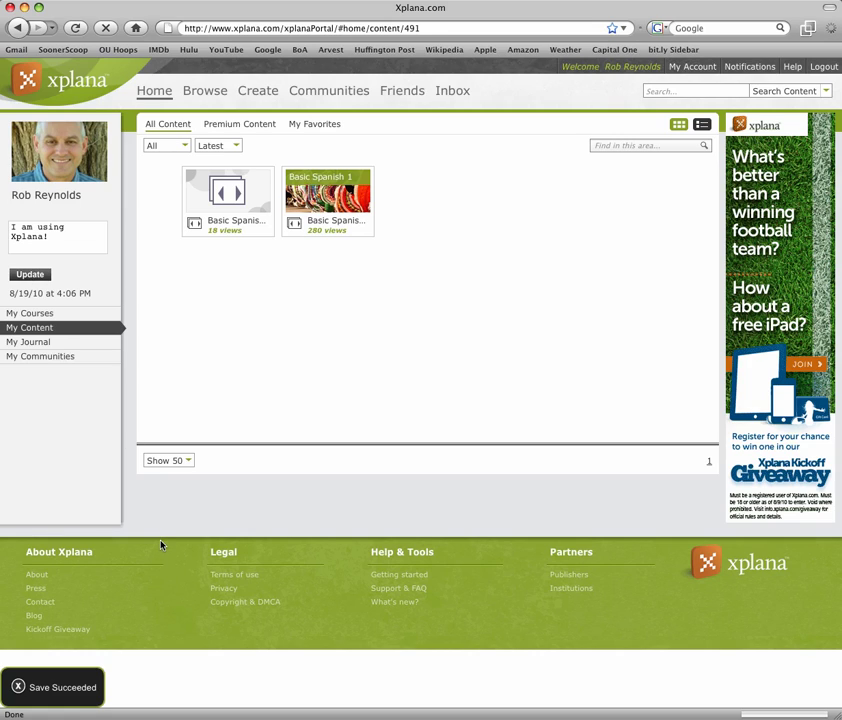
click(35, 316)
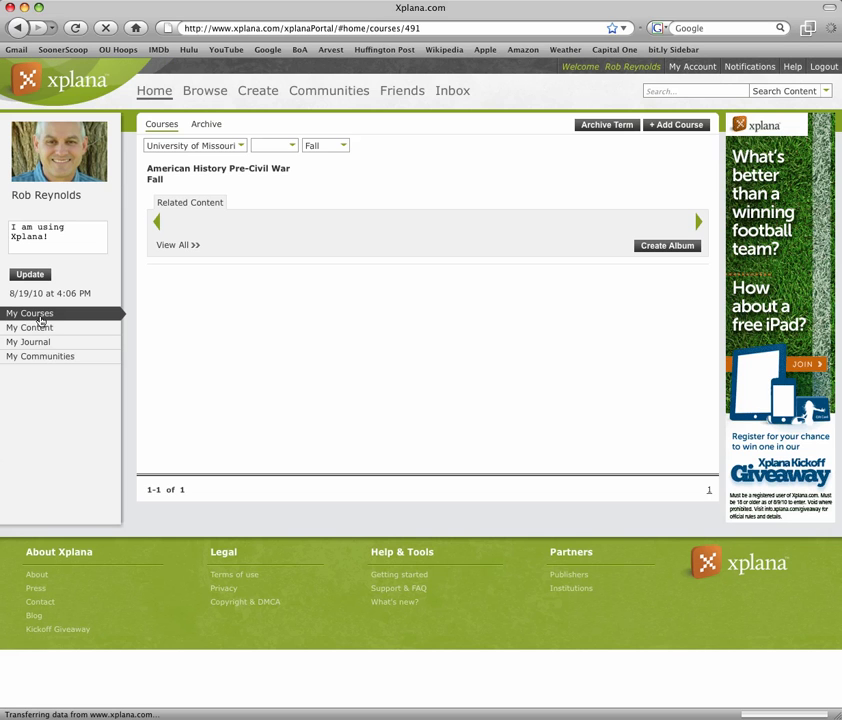
mouse_move(152, 178)
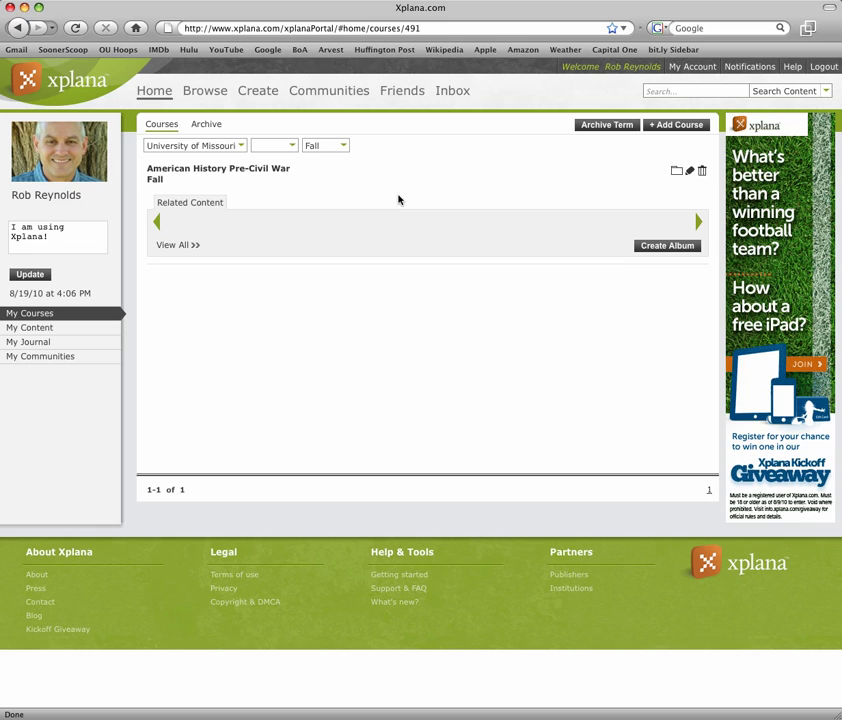
click(35, 331)
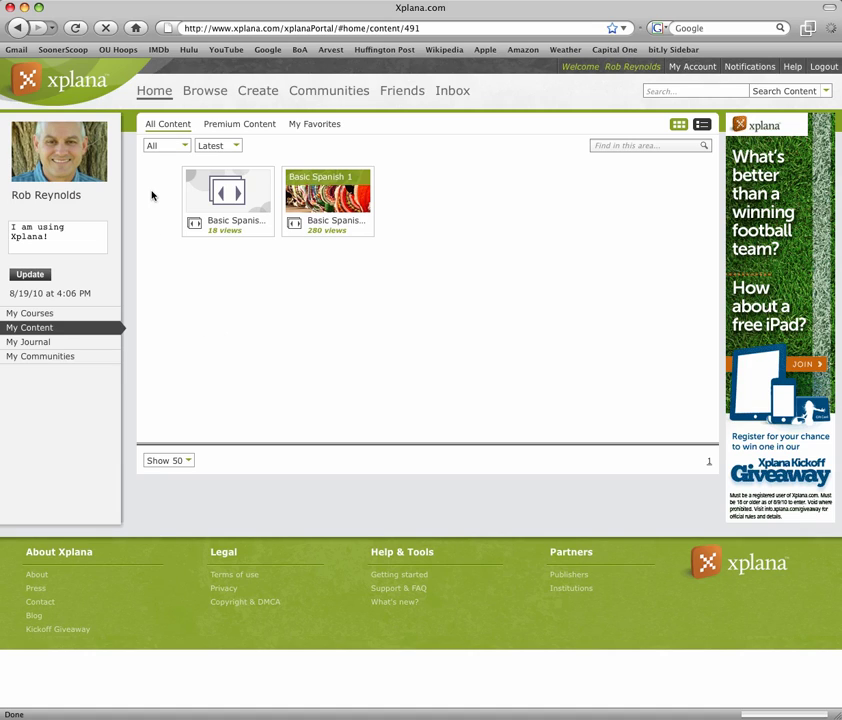
Step: Check the Latest and All filters, then start a new post in My Journal
click(219, 147)
click(181, 147)
click(35, 344)
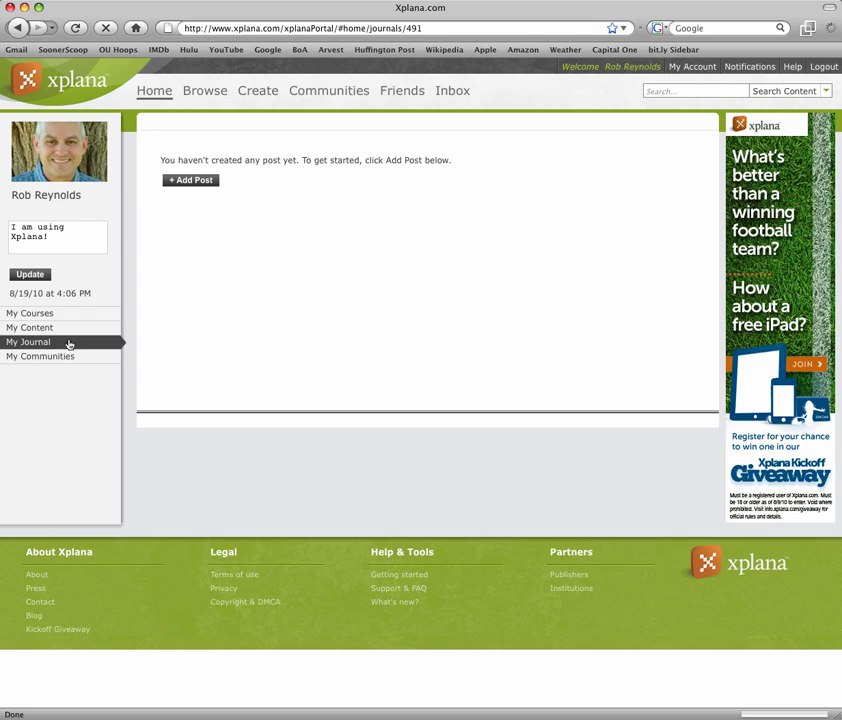
click(189, 184)
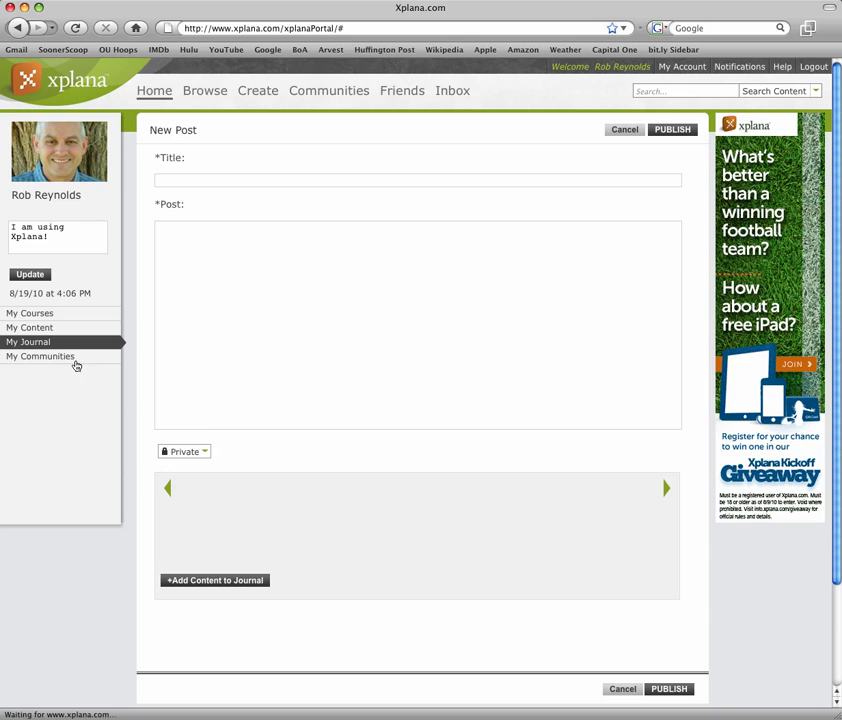
Step: Begin a new community under My Communities titled 'Spanish Learners Unite'
click(10, 358)
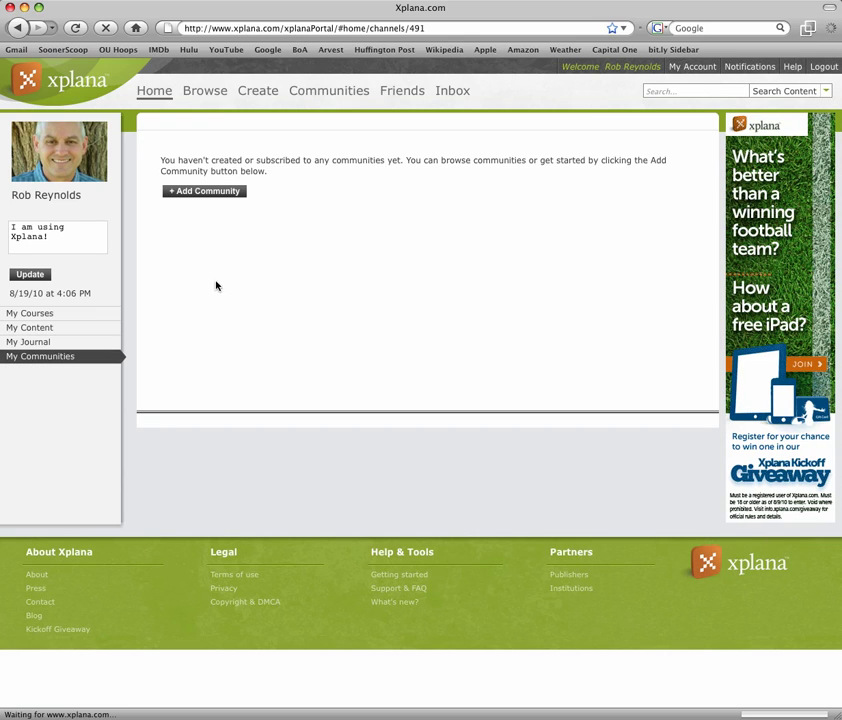
click(214, 200)
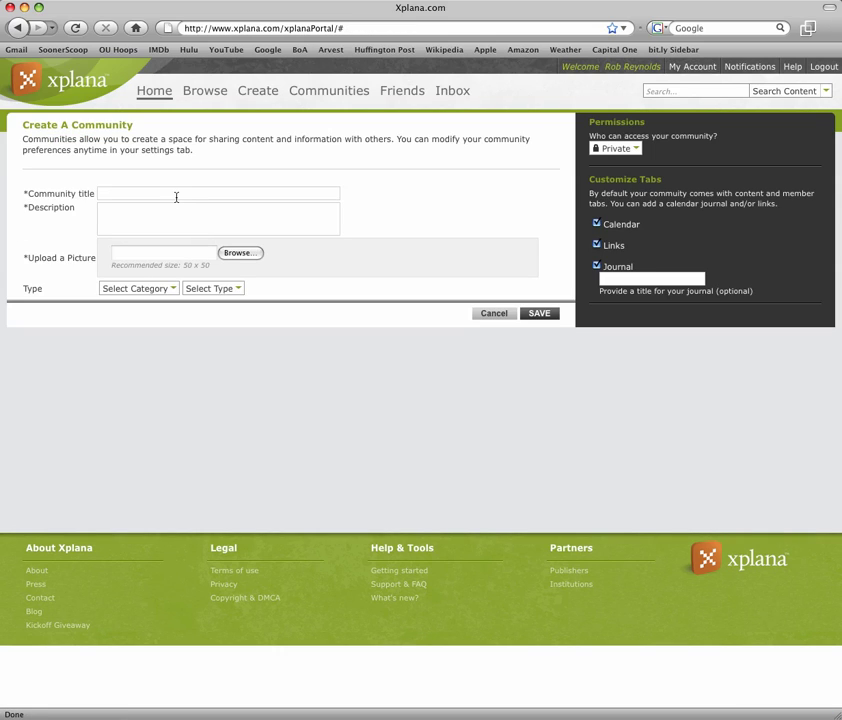
click(176, 197)
text(Spanish Learners Unite)
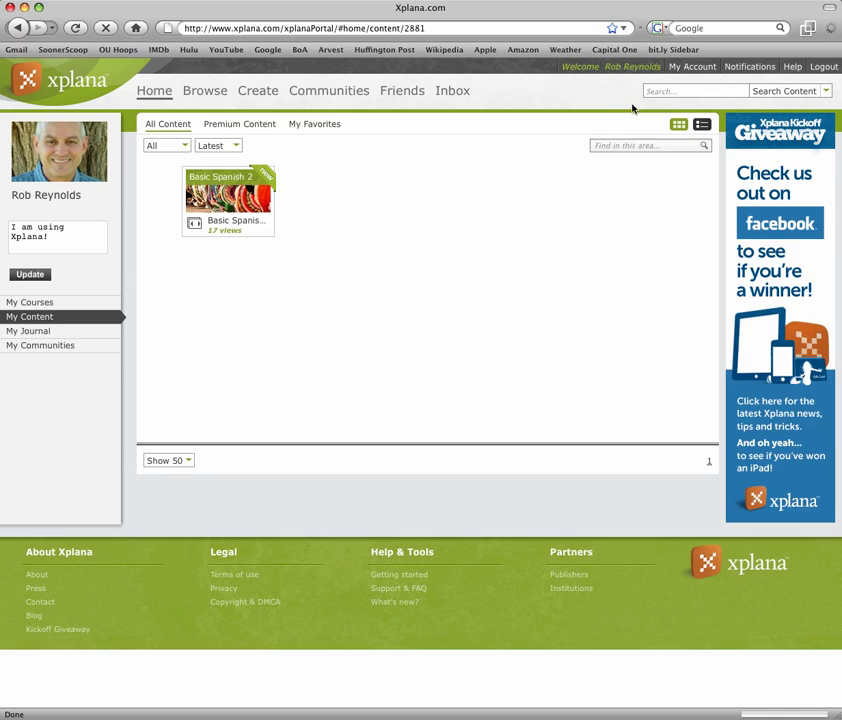
Step: Open the My Account settings form
click(693, 67)
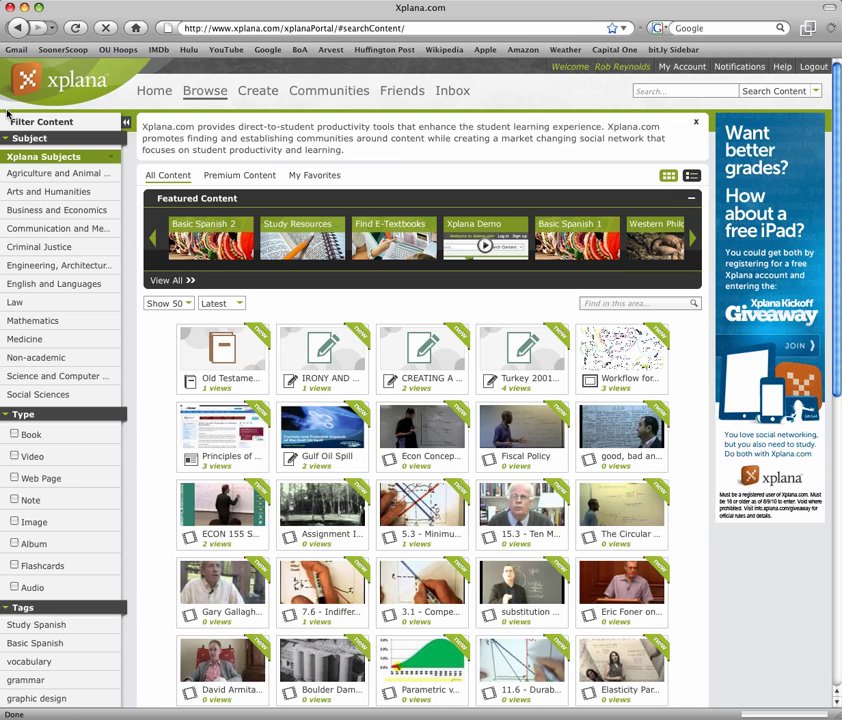
click(683, 68)
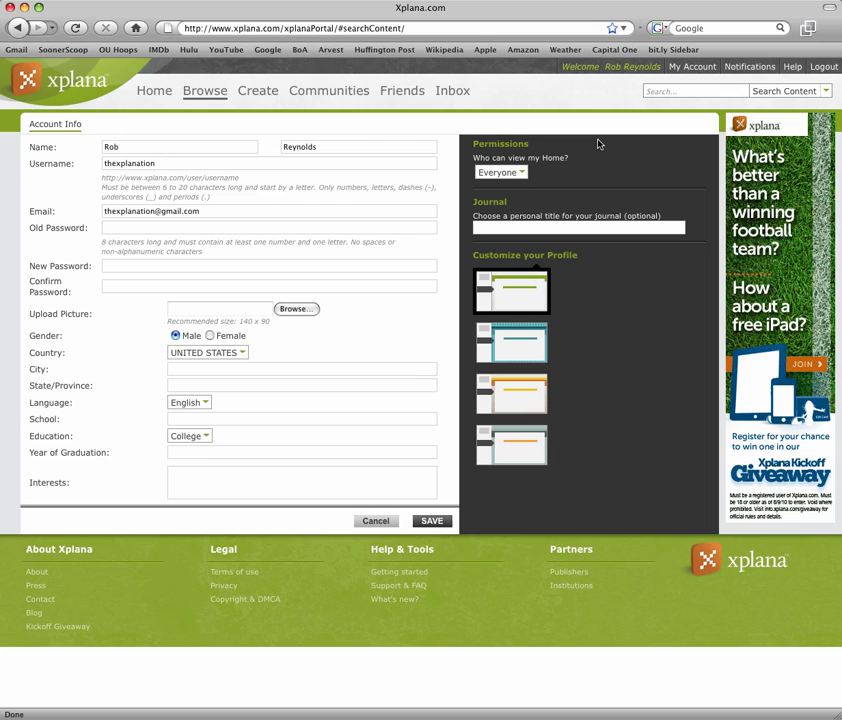
click(524, 174)
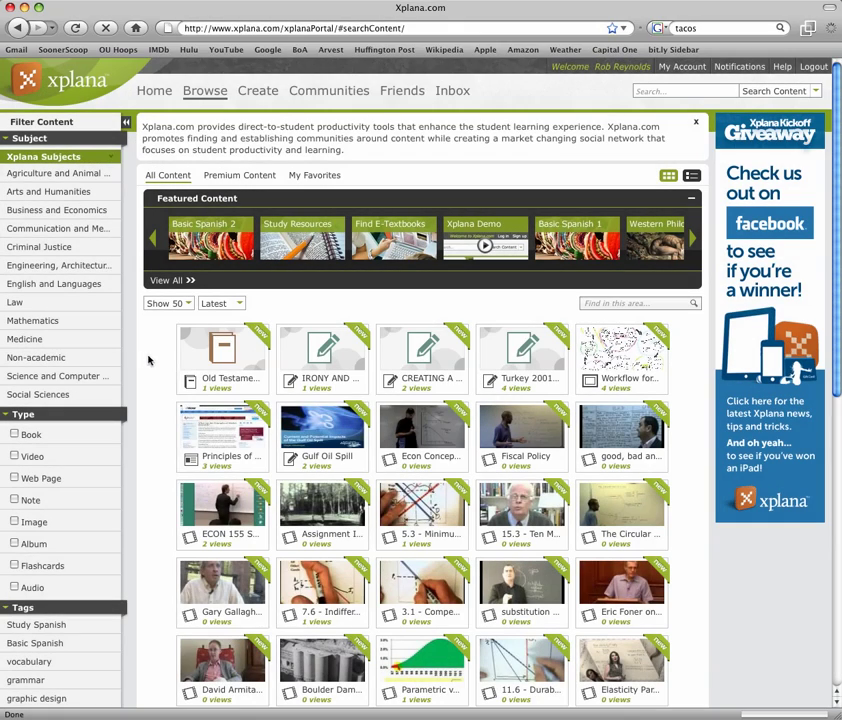
Step: Fill the Old, New and Confirm Password fields in Account Info, then reopen My Account
click(690, 68)
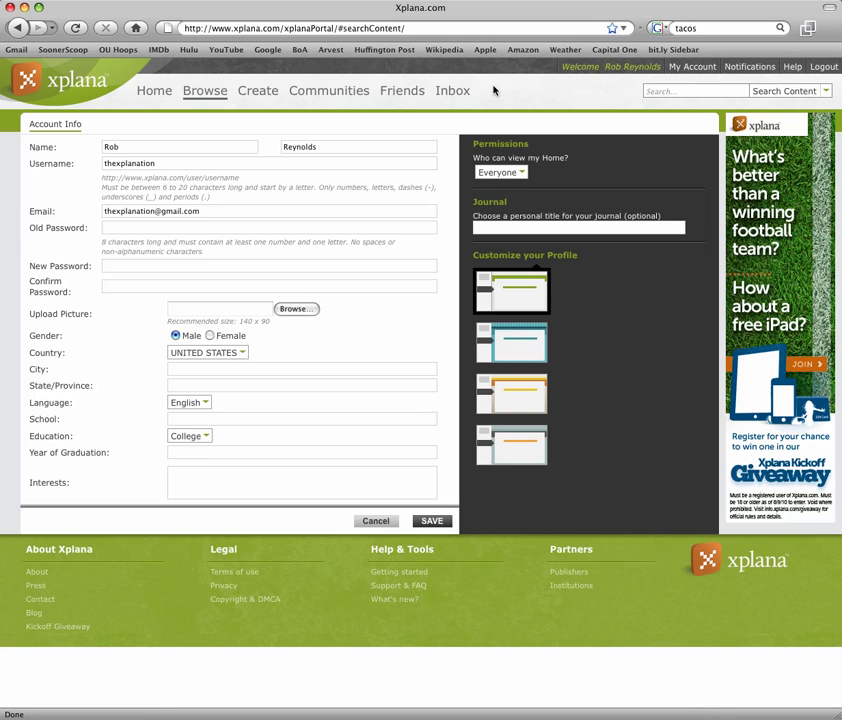
click(126, 228)
text(••••••••••)
click(104, 266)
text(••••••••)
click(104, 286)
text(••••••••)
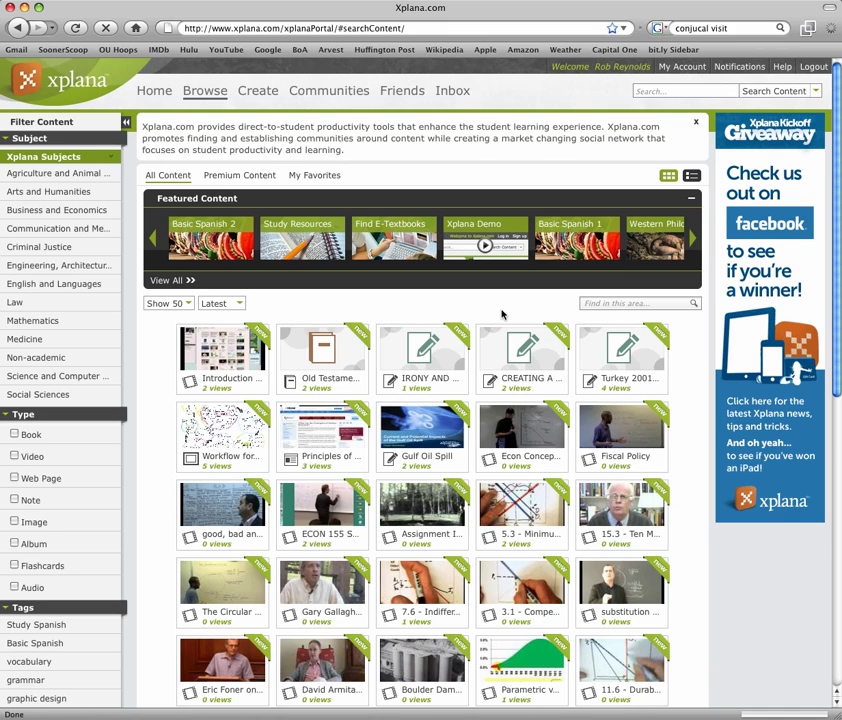
click(676, 68)
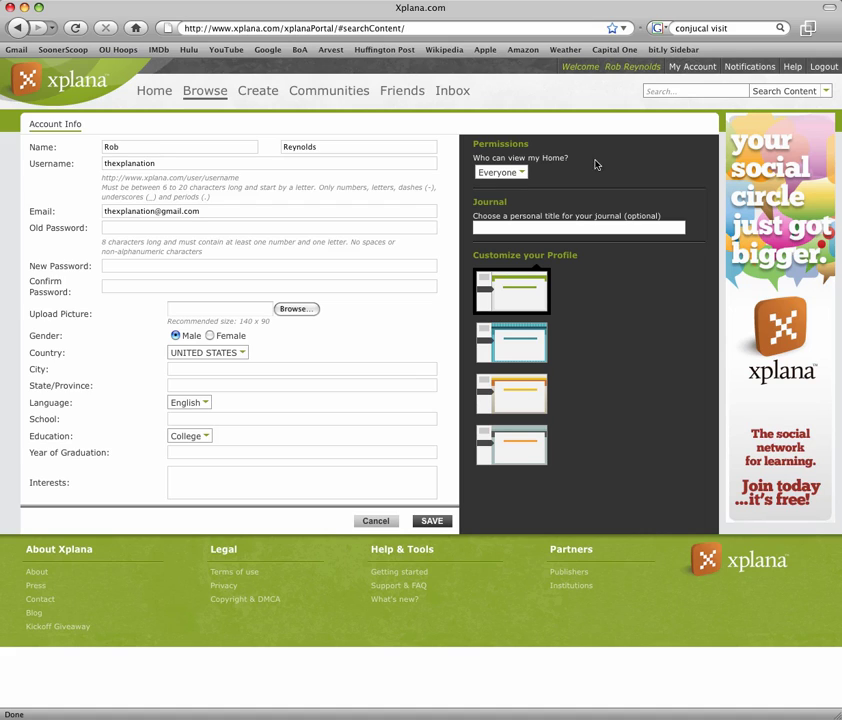
Step: Try Private, Everyone and Friends & Groups for home viewing, settling on Custom
click(520, 173)
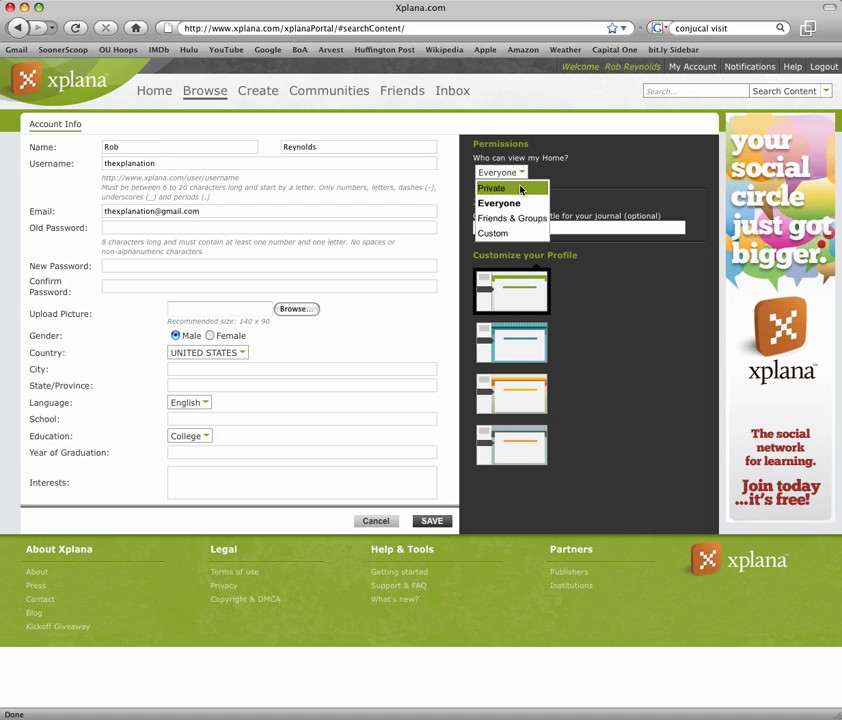
click(520, 189)
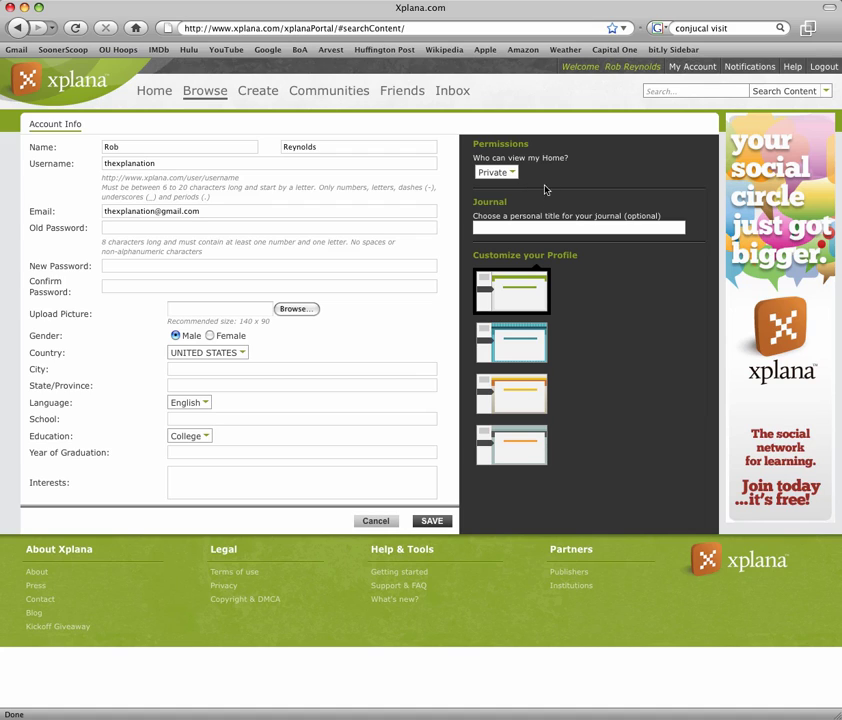
click(517, 176)
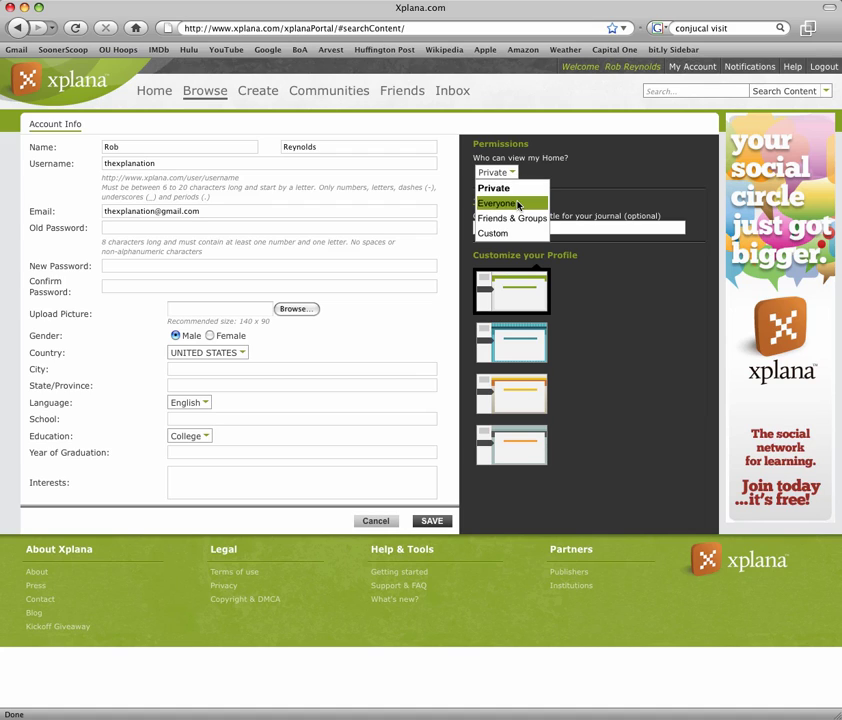
click(518, 204)
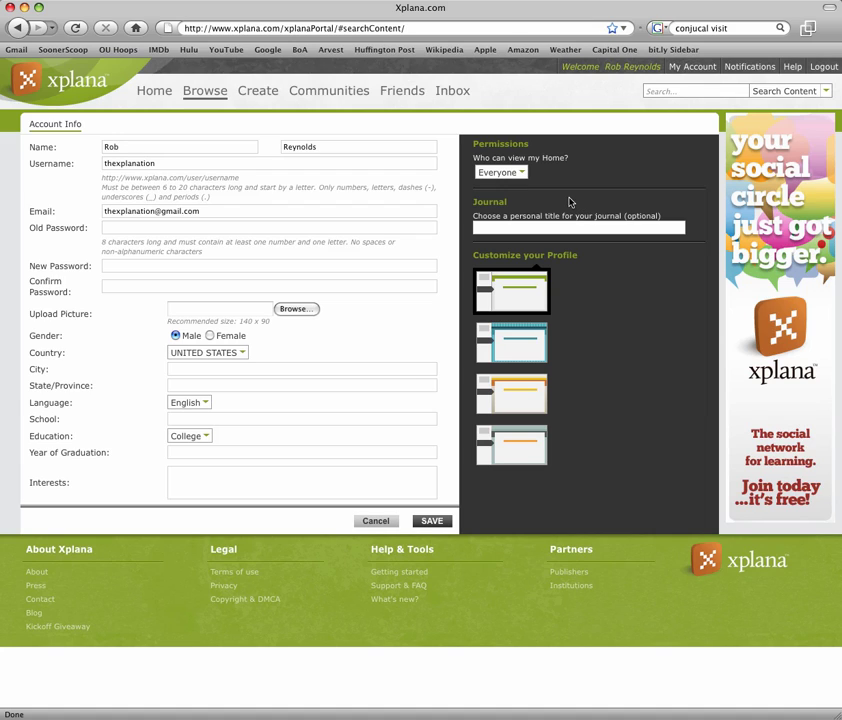
click(524, 175)
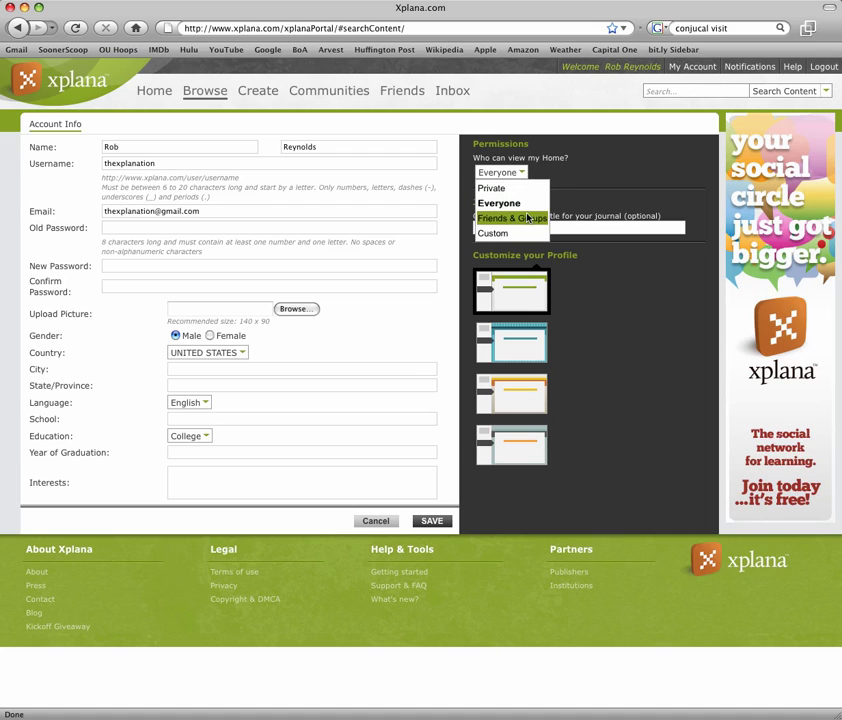
click(528, 218)
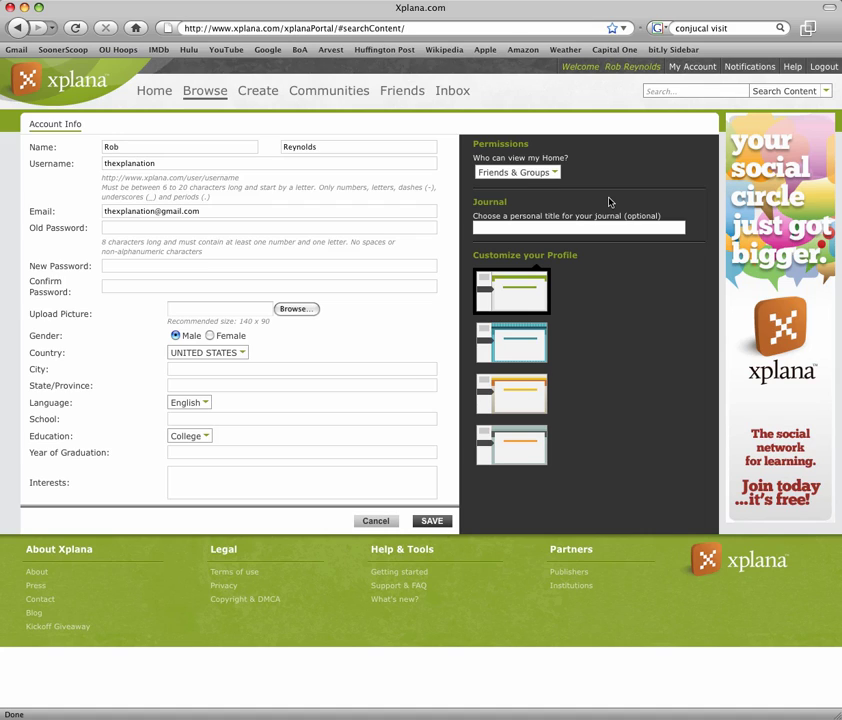
click(558, 176)
click(528, 232)
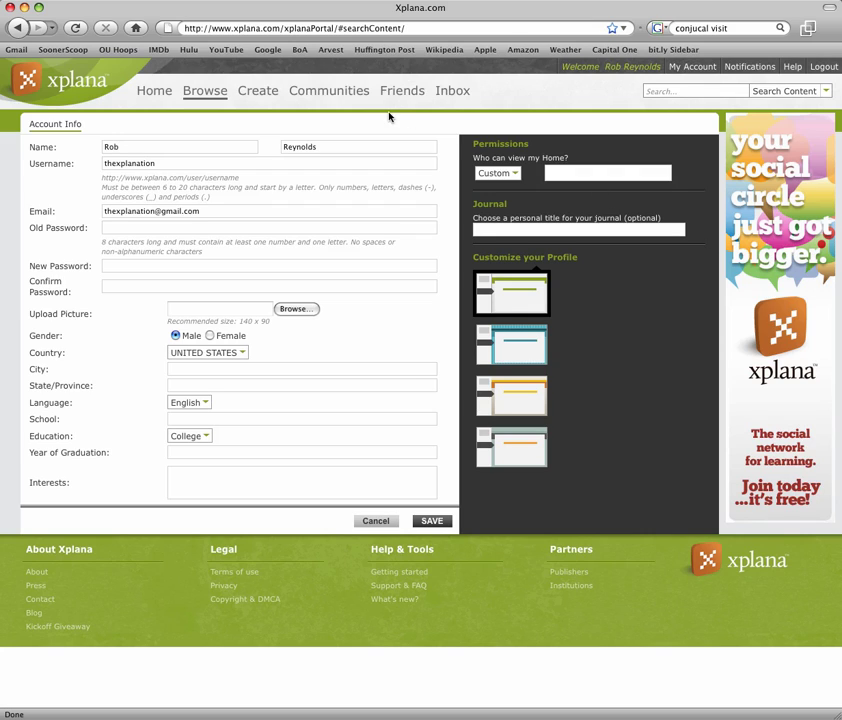
Step: Choose Create > Note and switch its Content Permissions from Private to Everyone
click(259, 97)
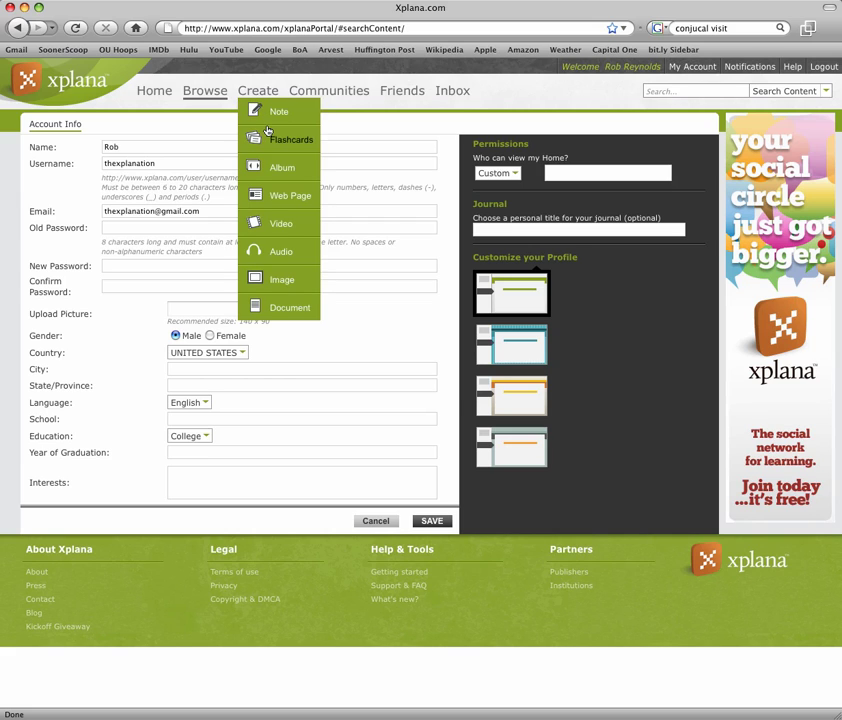
click(267, 118)
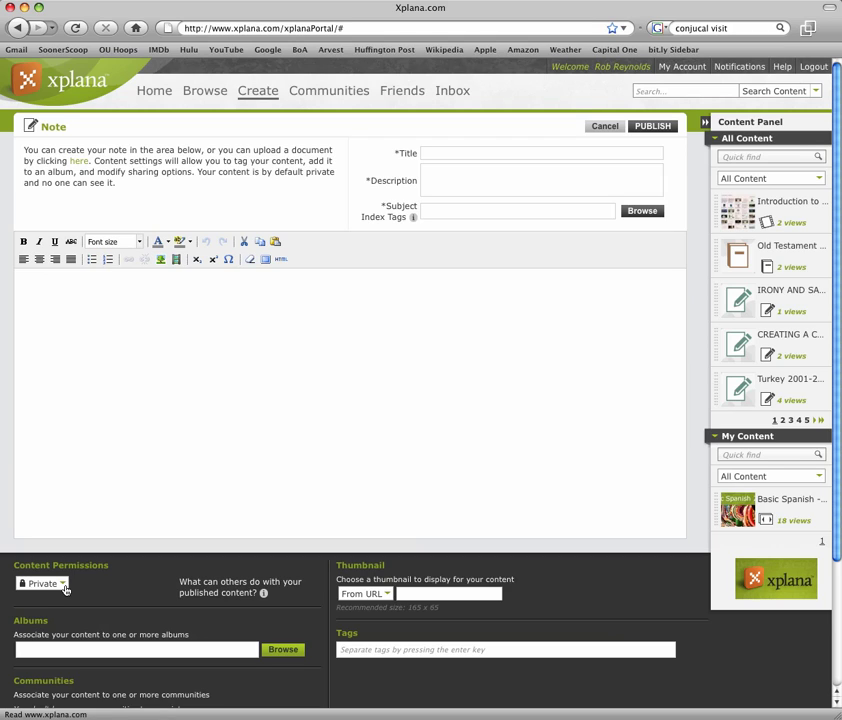
click(63, 584)
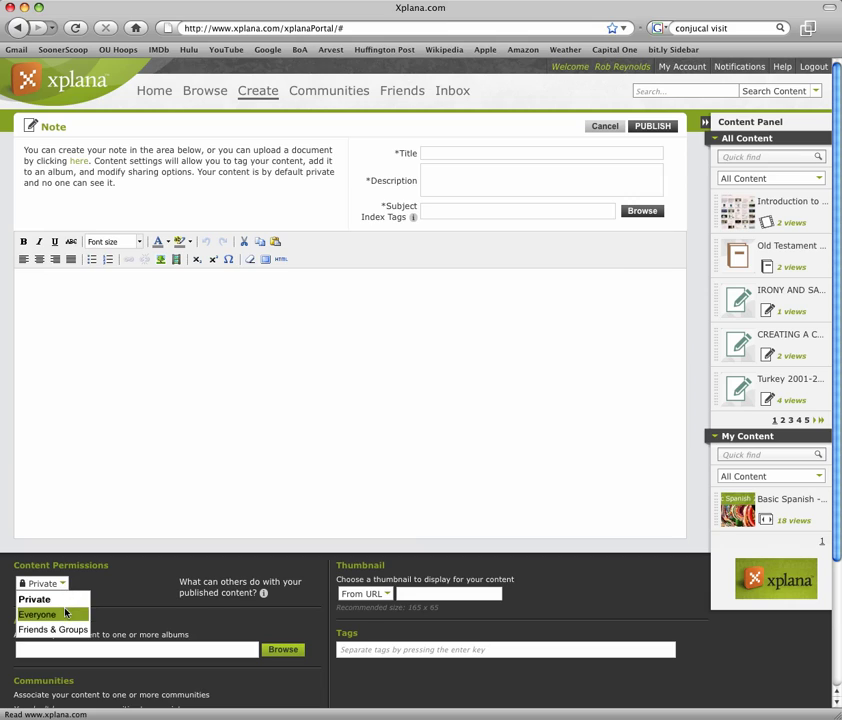
click(65, 614)
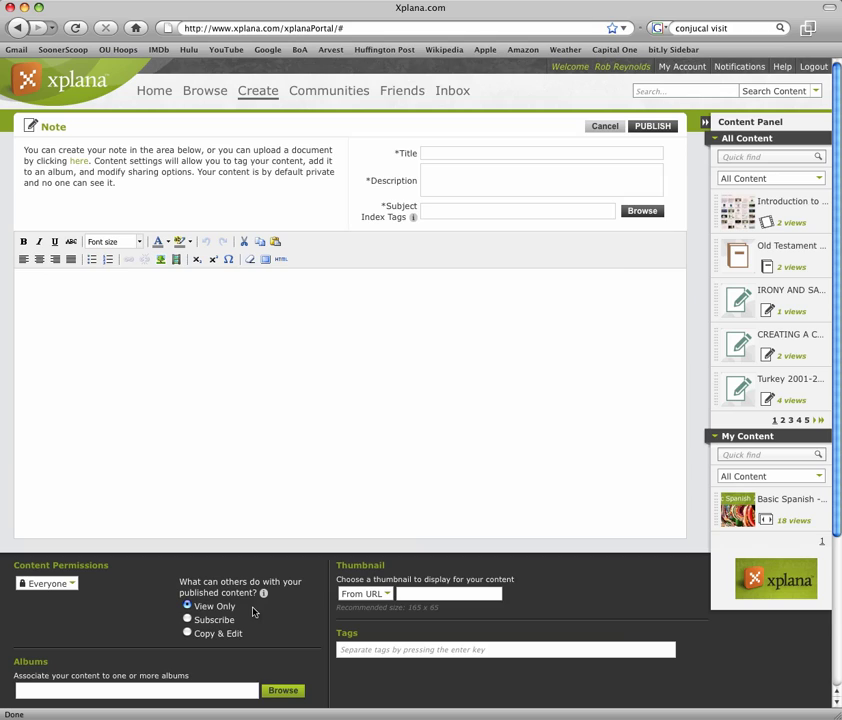
Step: Change the note's published-content sharing from View Only to Copy & Edit
click(188, 620)
click(188, 635)
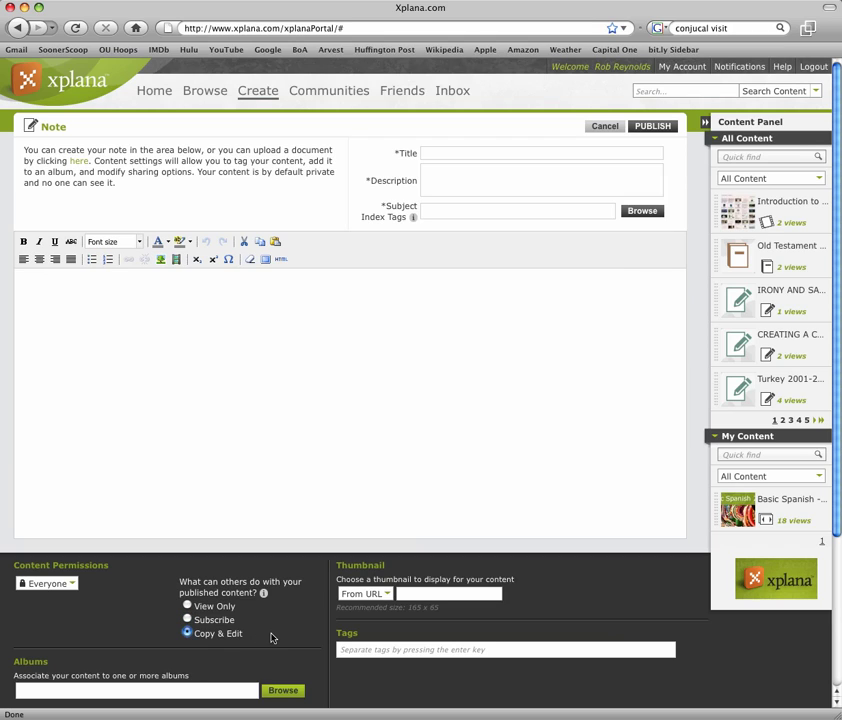